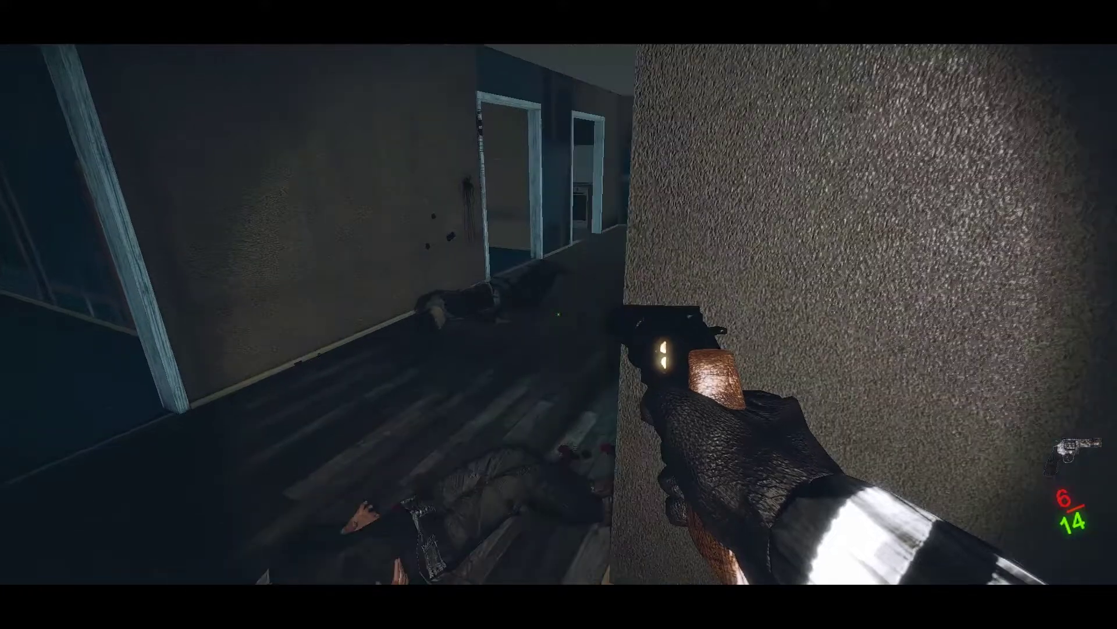
{"action": "key", "text": "w"}
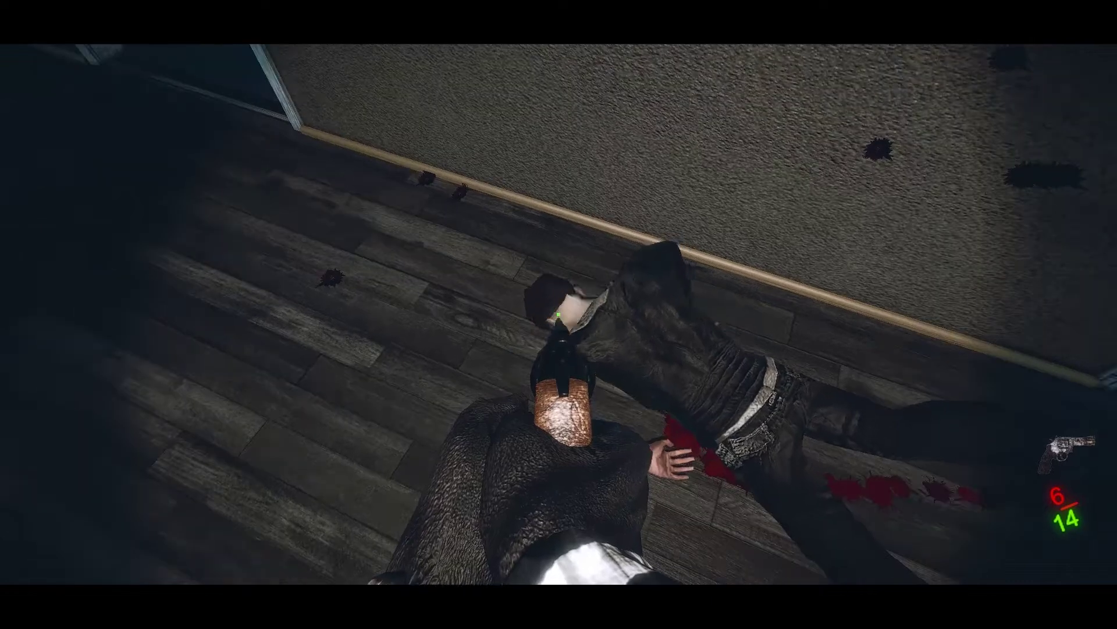
{"action": "left_click", "coordinate": [558, 314]}
{"action": "right_click", "coordinate": [558, 314]}
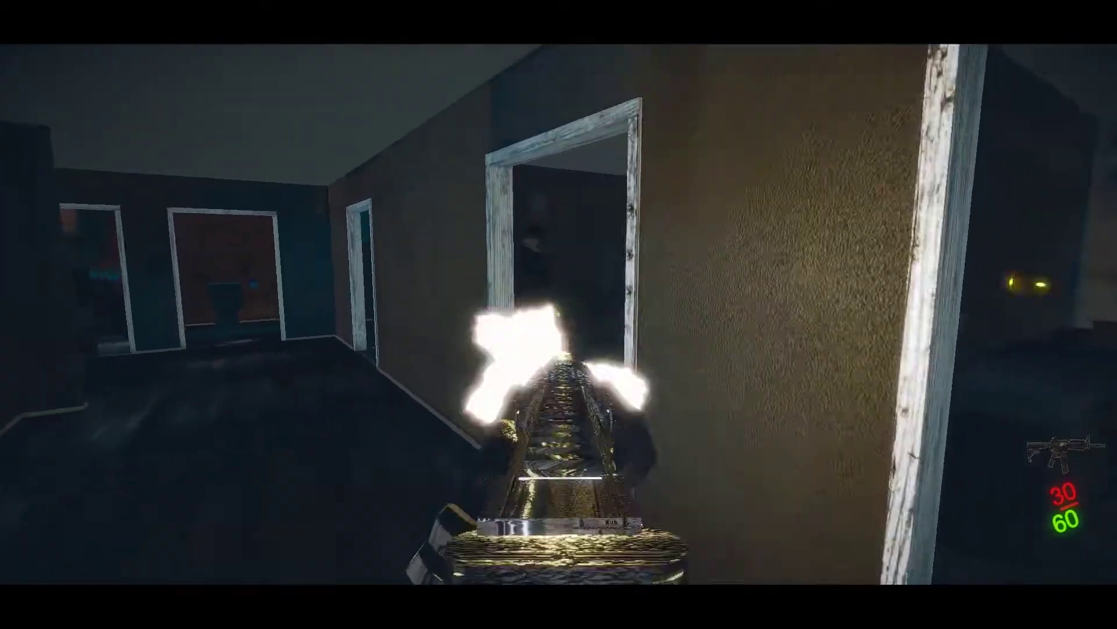
{"action": "left_click", "coordinate": [558, 315]}
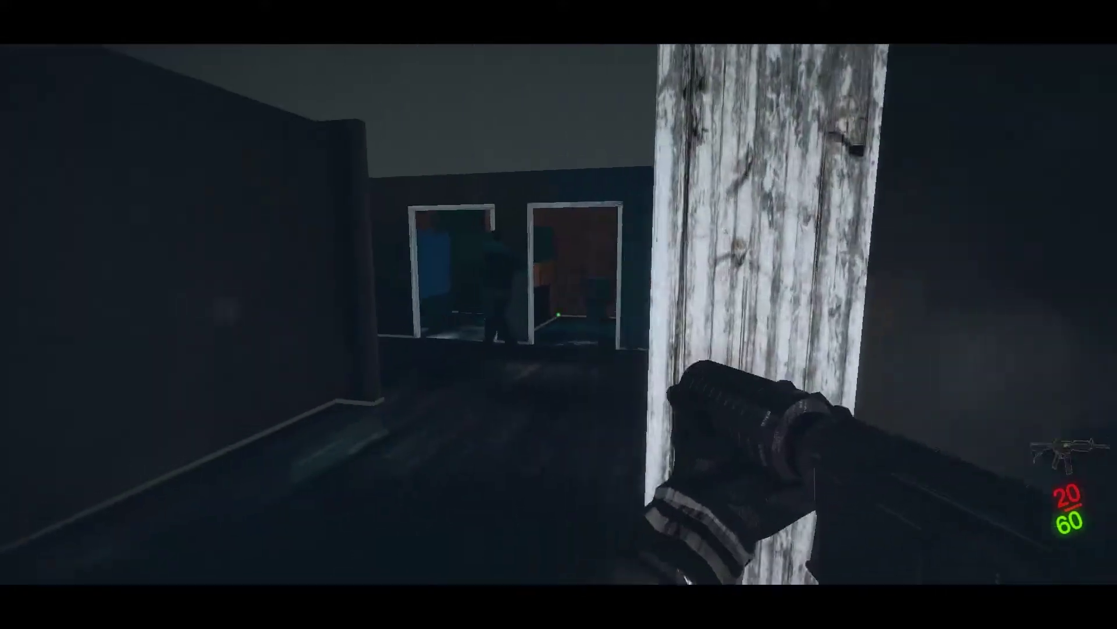
{"action": "left_click", "coordinate": [559, 314]}
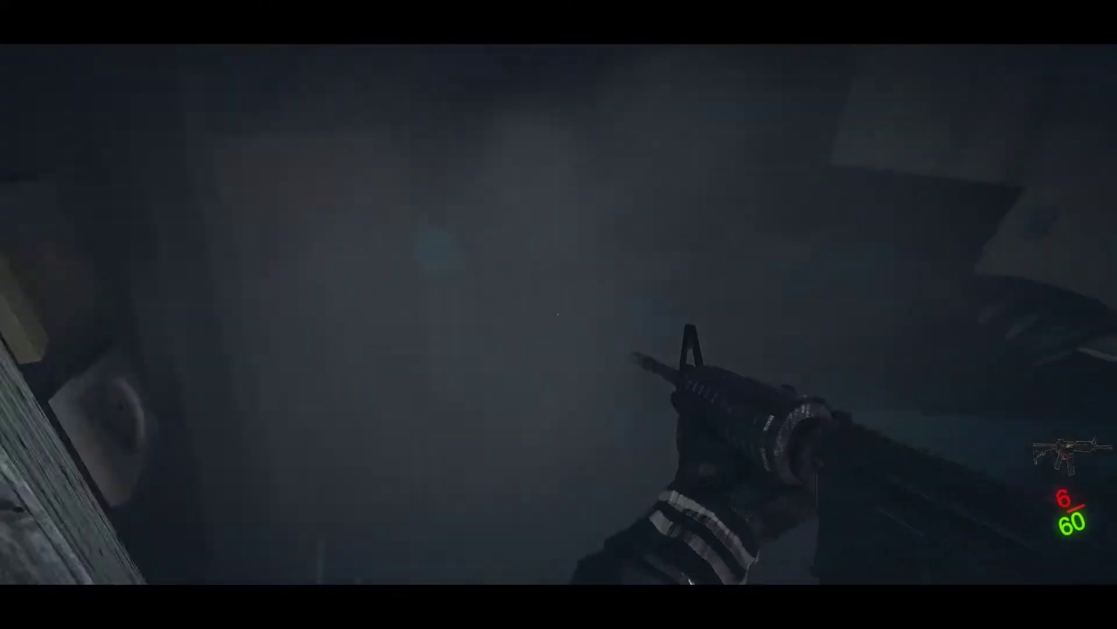
{"action": "left_click", "coordinate": [559, 314]}
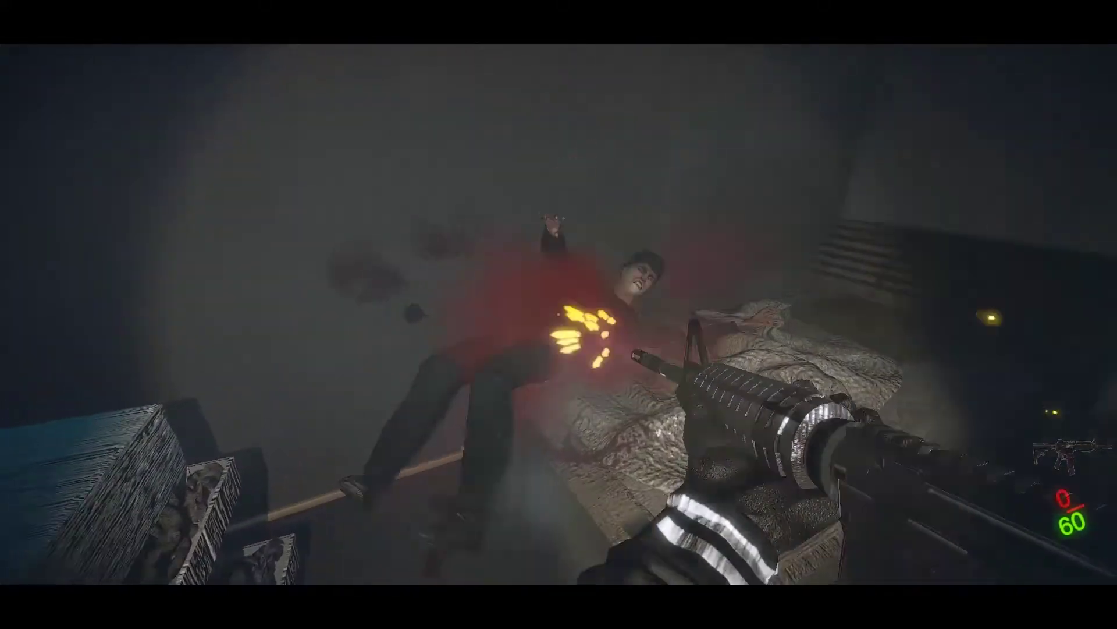
{"action": "key", "text": "s"}
{"action": "key", "text": "w"}
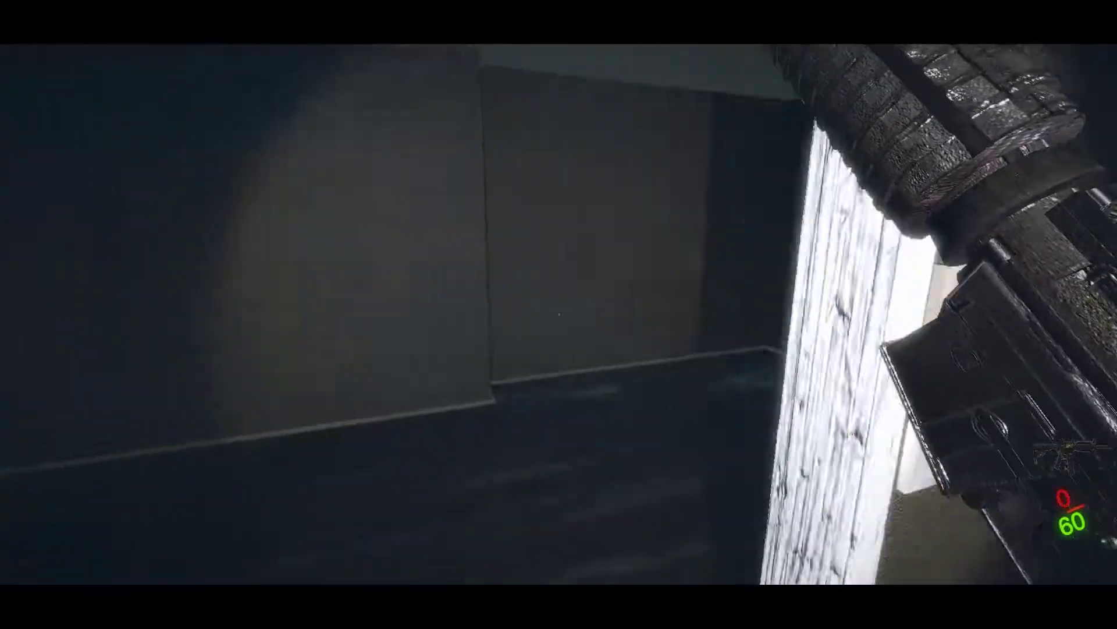
{"action": "key", "text": "w"}
{"action": "key", "text": "r"}
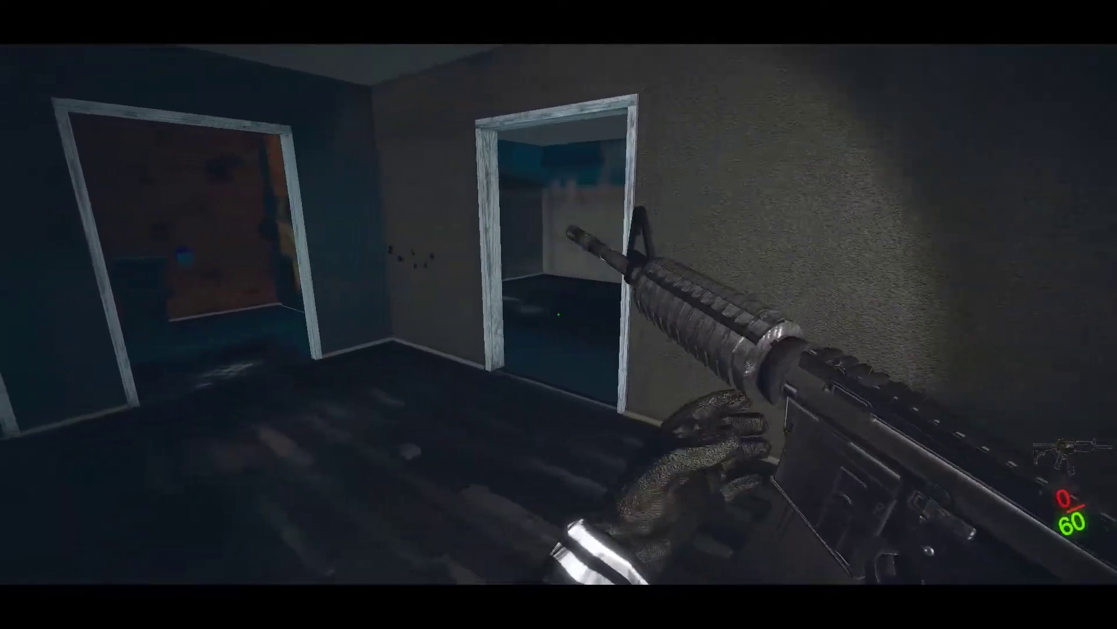
{"action": "key", "text": "w"}
{"action": "right_click", "coordinate": [559, 314]}
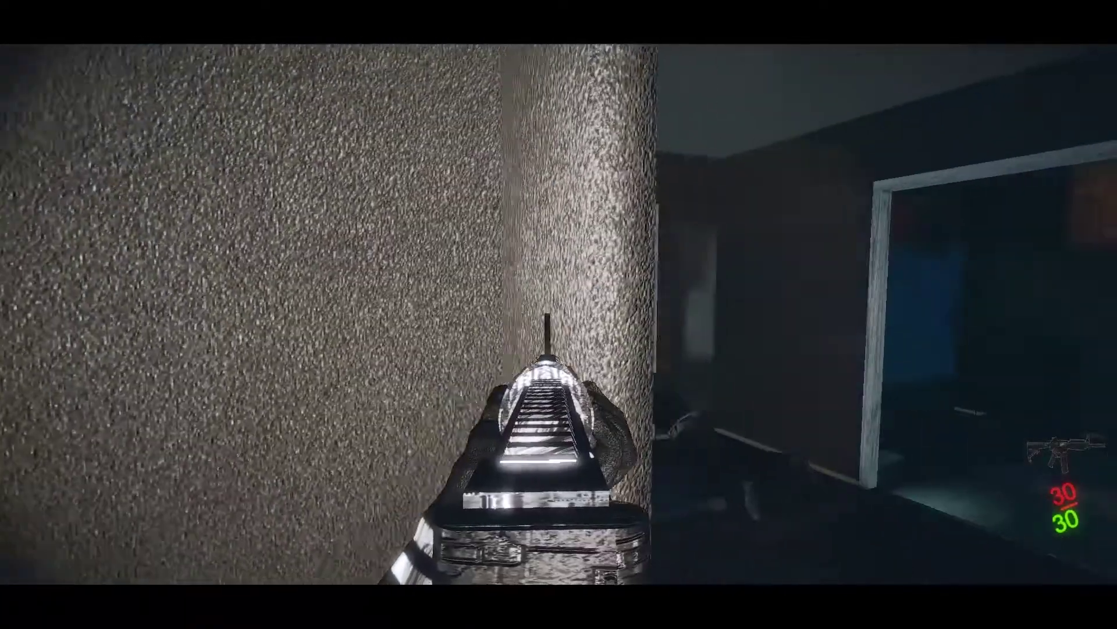
{"action": "key", "text": "d"}
{"action": "key", "text": "w"}
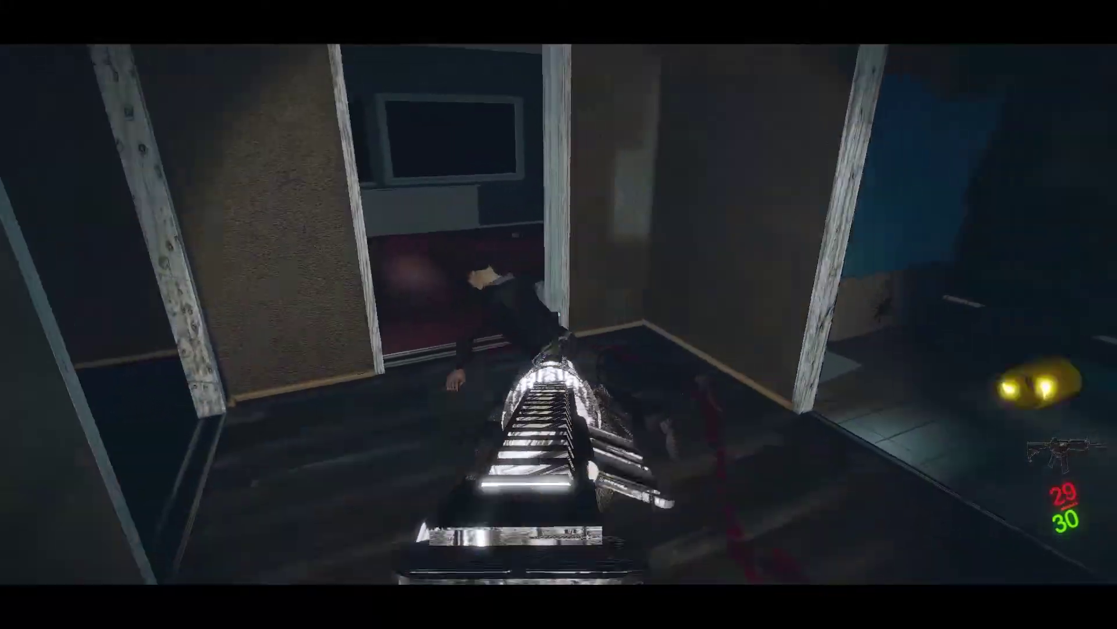
{"action": "left_click", "coordinate": [558, 314]}
{"action": "left_click", "coordinate": [559, 315]}
{"action": "key", "text": "w"}
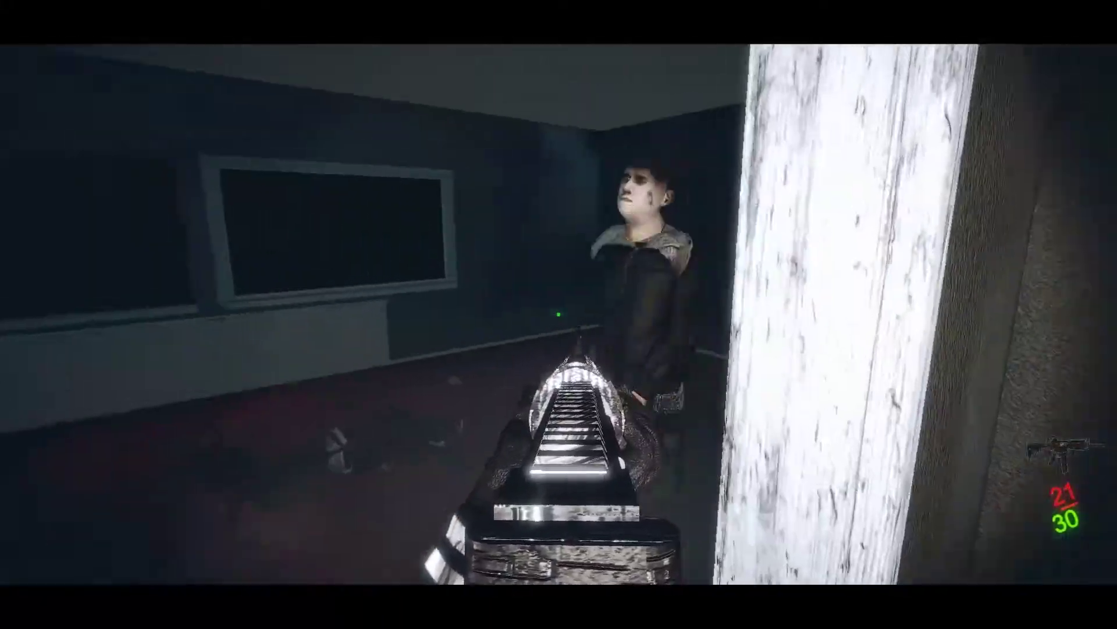
{"action": "left_click", "coordinate": [559, 315]}
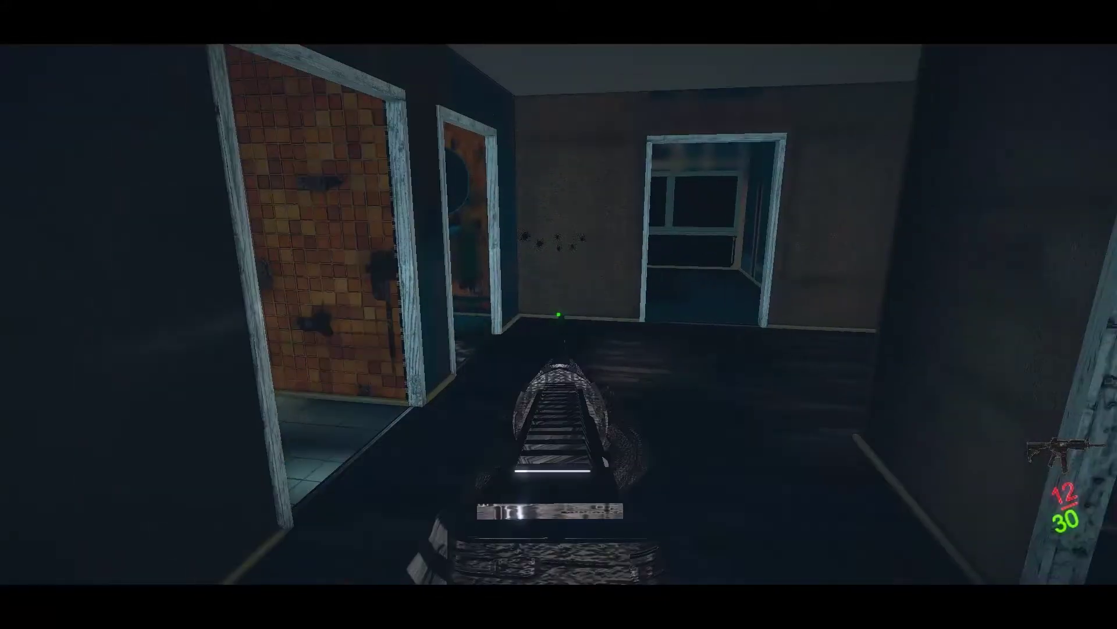
{"action": "key", "text": "w"}
{"action": "key", "text": "w"}
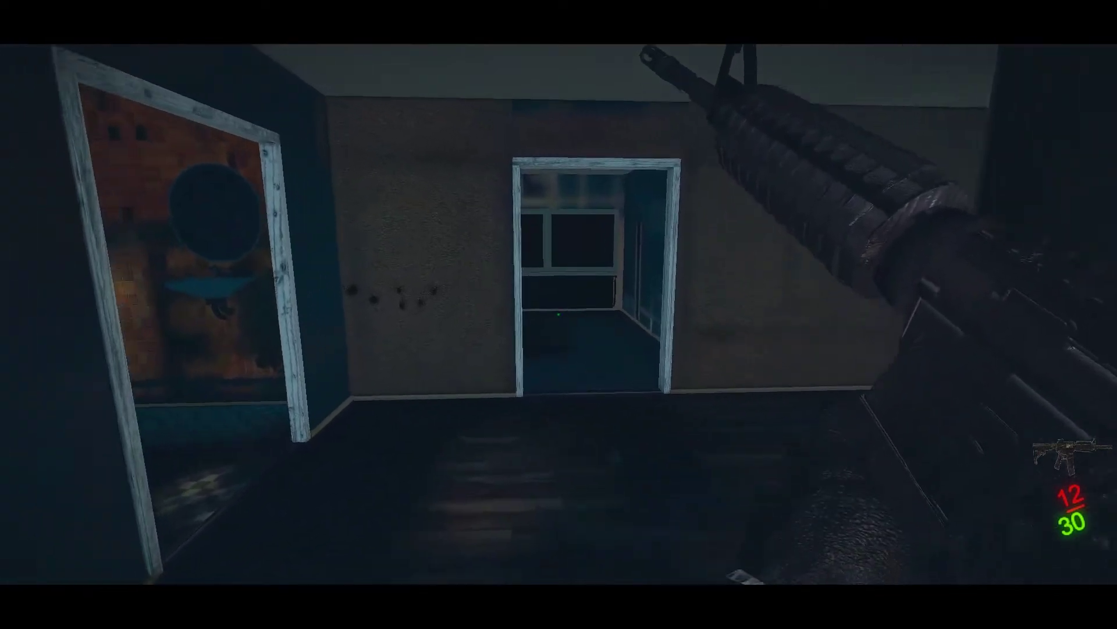
{"action": "key", "text": "w"}
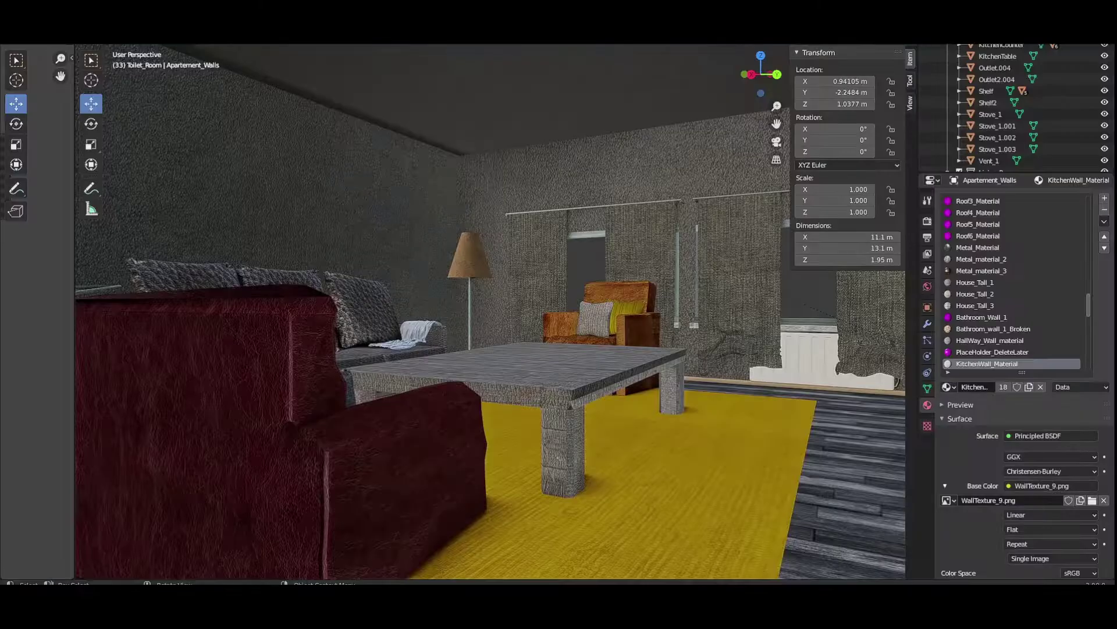
In Blender, examine the textured apartment rooms from the living room through the window to the bathroom's sink, toilet and tiled walls
{"action": "middle_click_drag", "start_coordinate": [468, 362], "coordinate": [761, 312]}
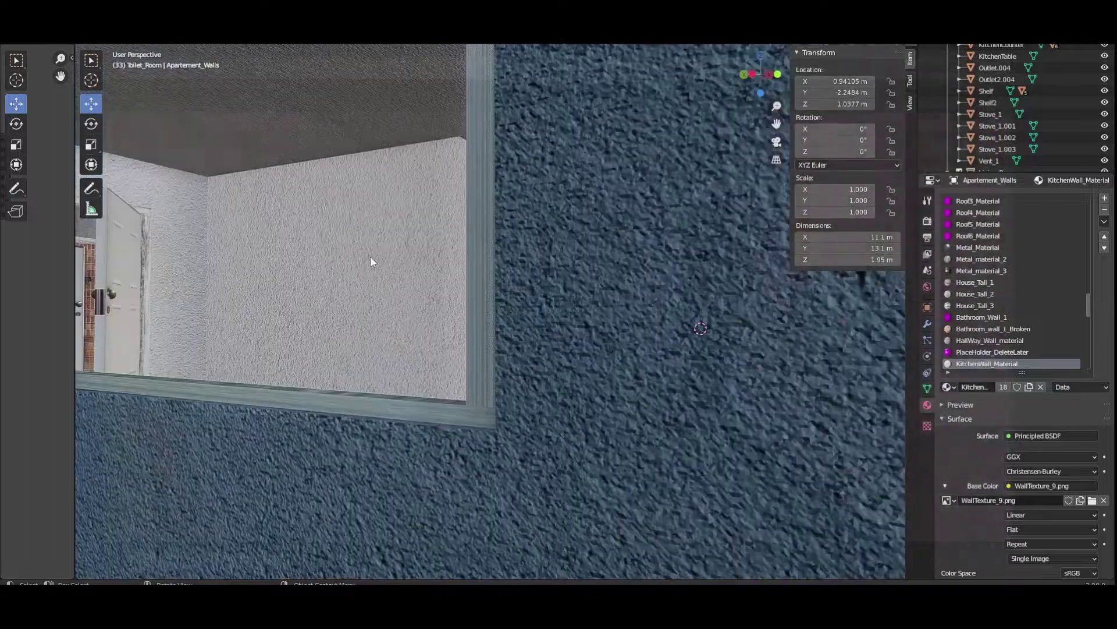
{"action": "scroll", "coordinate": [372, 257], "scroll_direction": "up", "scroll_amount": 3}
{"action": "middle_click_drag", "start_coordinate": [353, 220], "coordinate": [656, 389]}
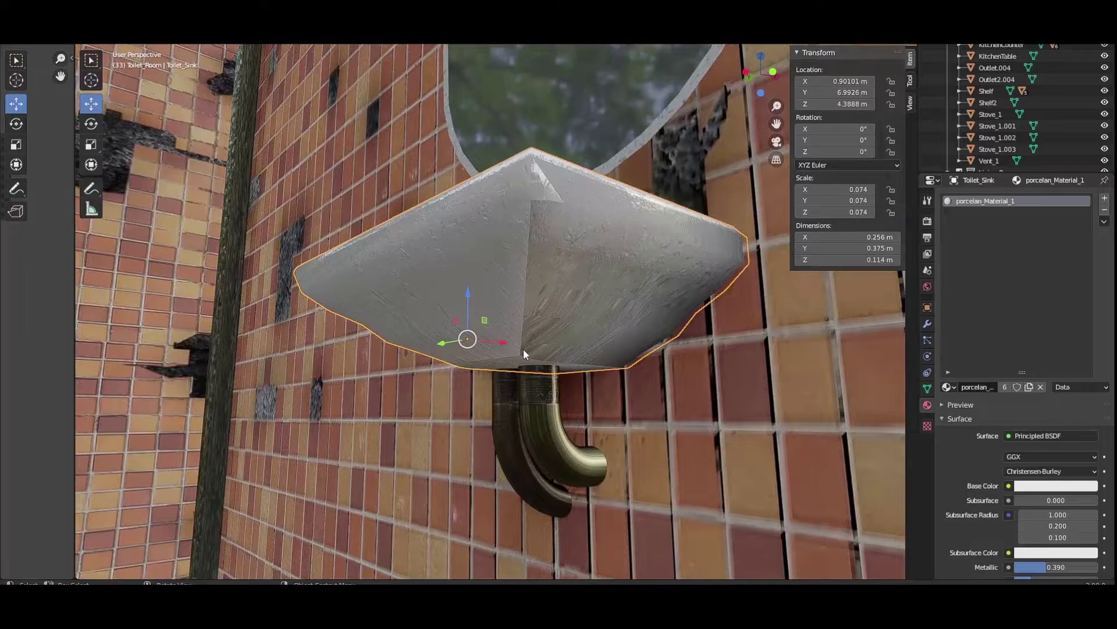
{"action": "middle_click_drag", "start_coordinate": [524, 351], "coordinate": [776, 415]}
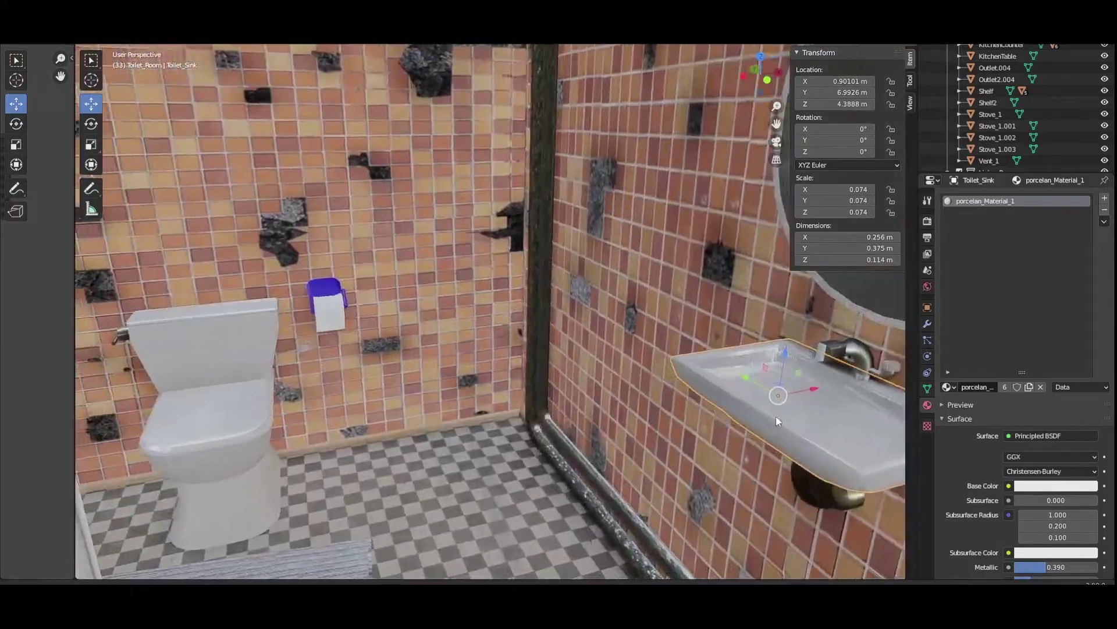
{"action": "scroll", "coordinate": [519, 365], "scroll_direction": "up", "scroll_amount": 3}
{"action": "middle_click_drag", "start_coordinate": [519, 364], "coordinate": [1053, 436]}
{"action": "middle_click_drag", "start_coordinate": [815, 378], "coordinate": [420, 337]}
{"action": "scroll", "coordinate": [514, 355], "scroll_direction": "up", "scroll_amount": 4}
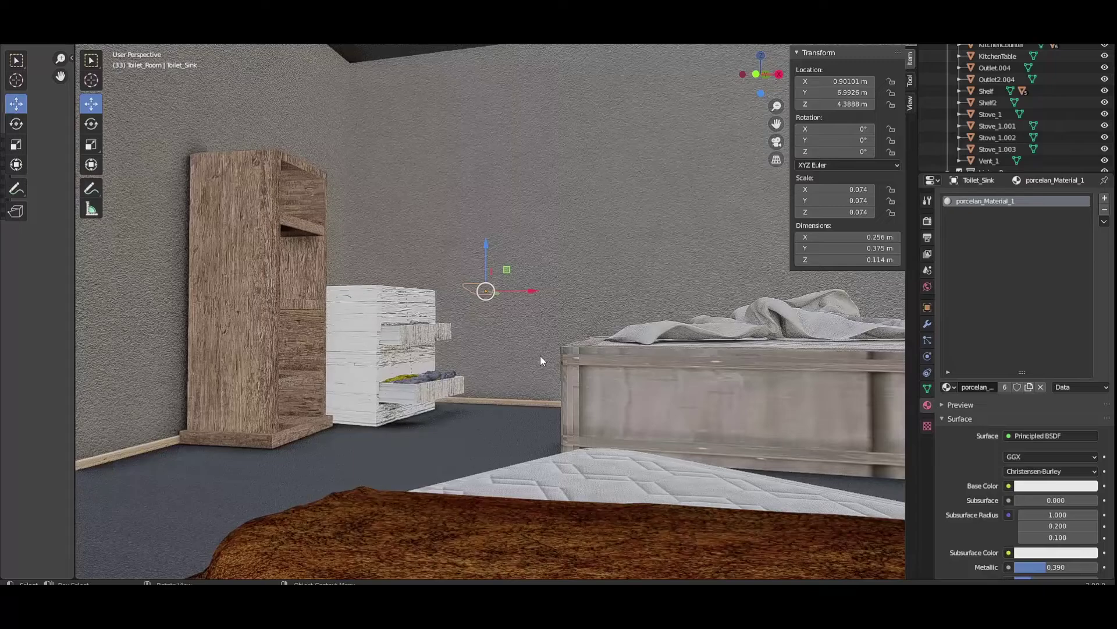
Frame the bed blanket, then inspect the kitchen's dining area, sink and stove, and the living room furniture
{"action": "left_click", "coordinate": [624, 333]}
{"action": "key", "text": "KP_Decimal"}
{"action": "middle_click_drag", "start_coordinate": [651, 325], "coordinate": [710, 165]}
{"action": "scroll", "coordinate": [557, 366], "scroll_direction": "up", "scroll_amount": 4}
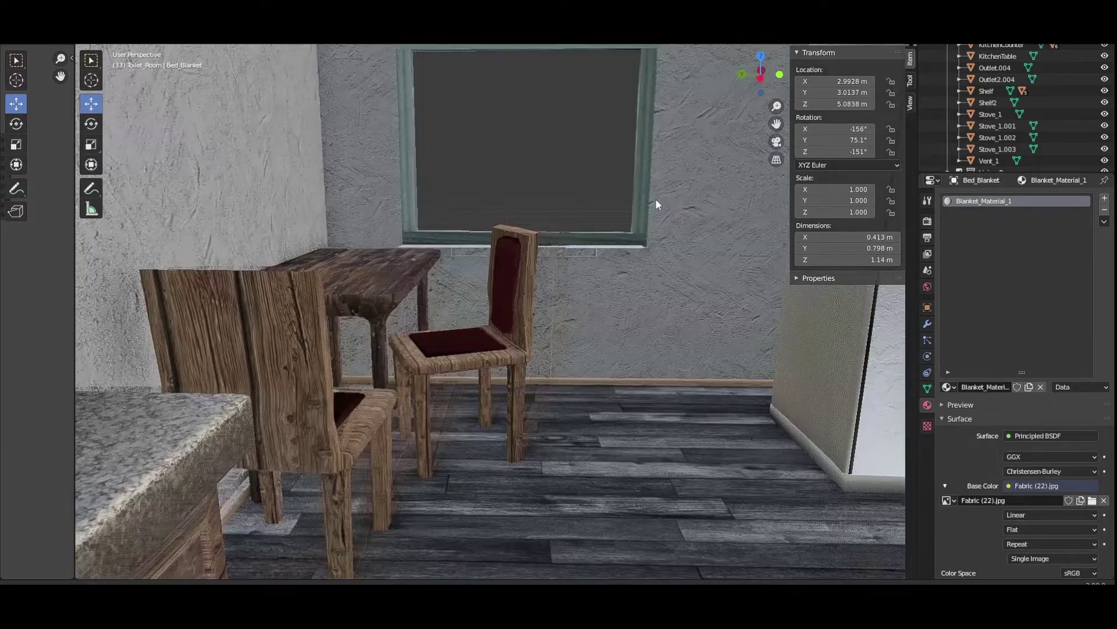
{"action": "middle_click_drag", "start_coordinate": [656, 198], "coordinate": [708, 325], "text": "shift"}
{"action": "scroll", "coordinate": [640, 198], "scroll_direction": "up", "scroll_amount": 2}
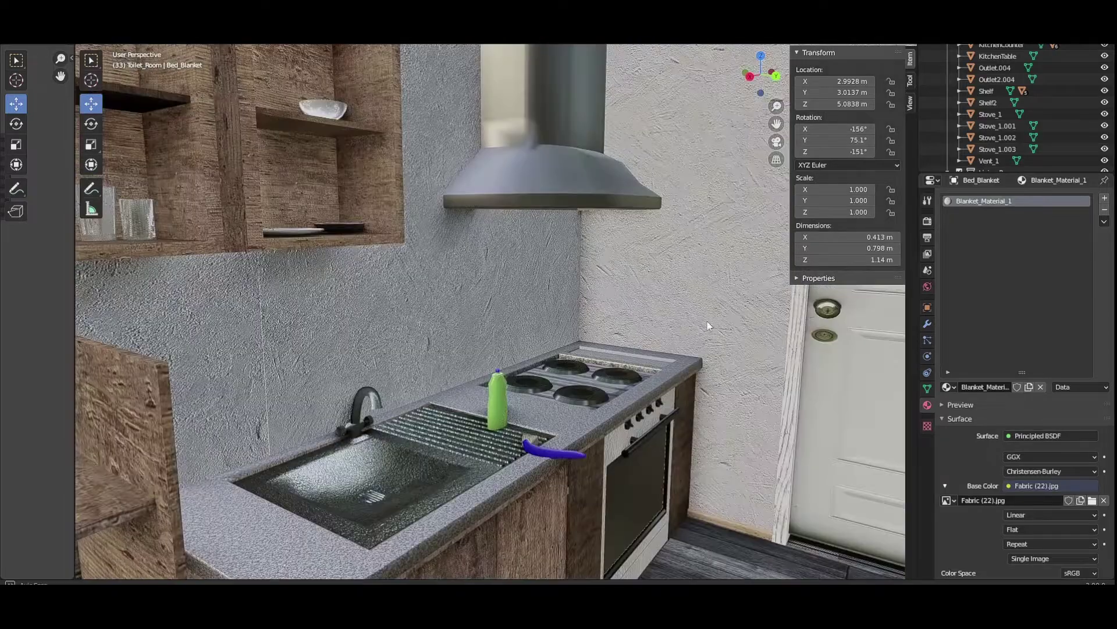
{"action": "middle_click_drag", "start_coordinate": [630, 323], "coordinate": [642, 283], "text": "shift"}
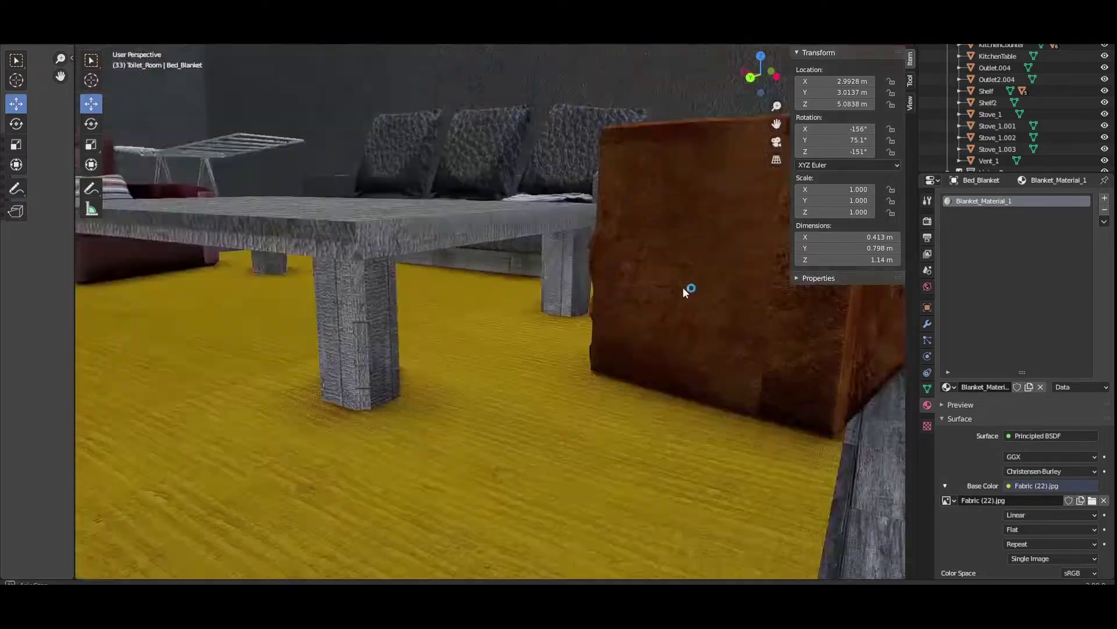
{"action": "middle_click_drag", "start_coordinate": [683, 288], "coordinate": [724, 399], "text": "shift"}
{"action": "scroll", "coordinate": [654, 351], "scroll_direction": "down", "scroll_amount": 4}
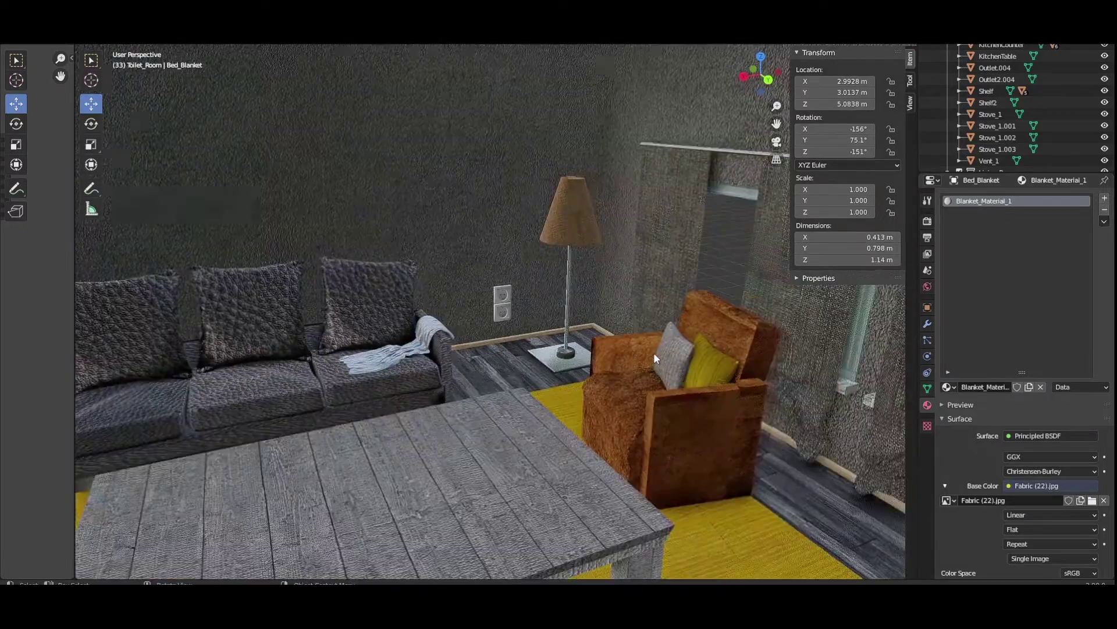
{"action": "middle_click_drag", "start_coordinate": [655, 352], "coordinate": [733, 341]}
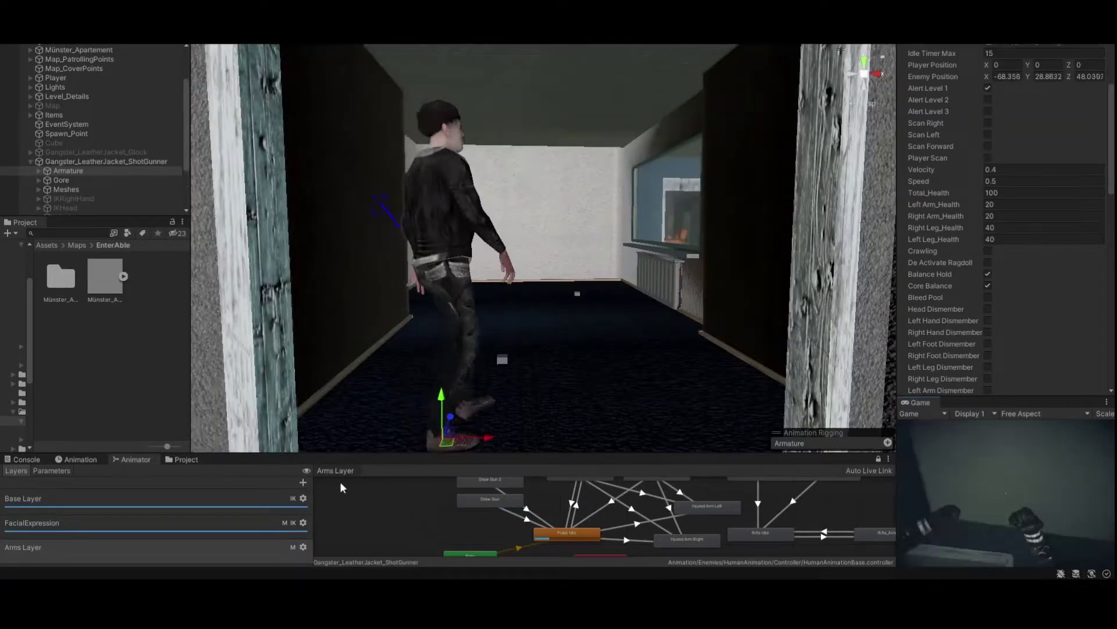
In Unity, toggle Player Scan on the shotgun gangster and view the apartment's patrol points from above
{"action": "left_click", "coordinate": [988, 157]}
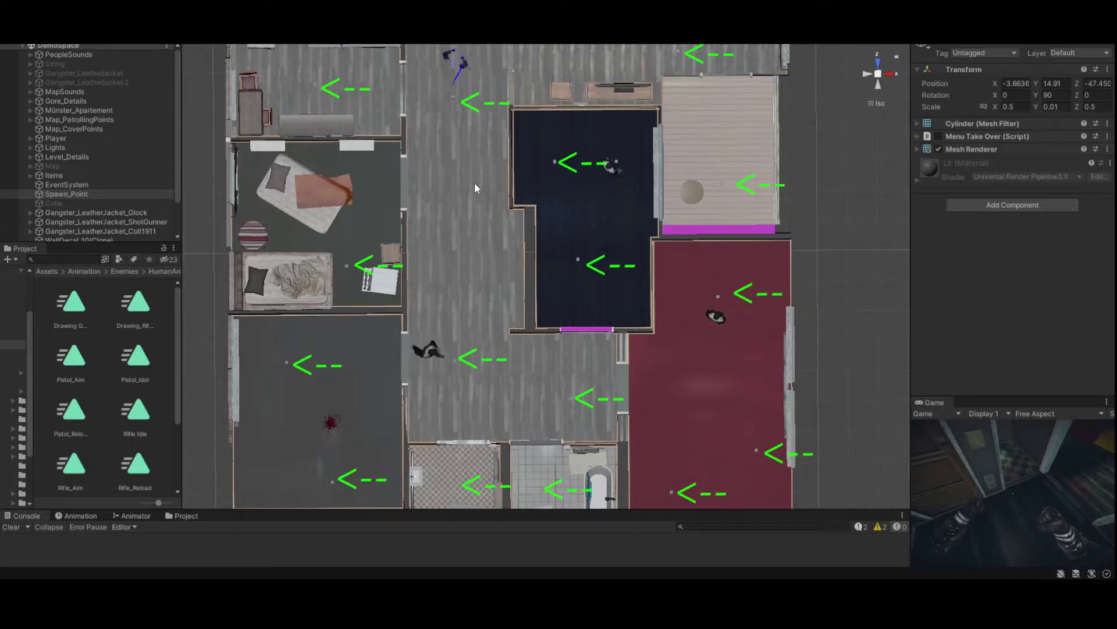
{"action": "middle_click_drag", "start_coordinate": [545, 274], "coordinate": [547, 282]}
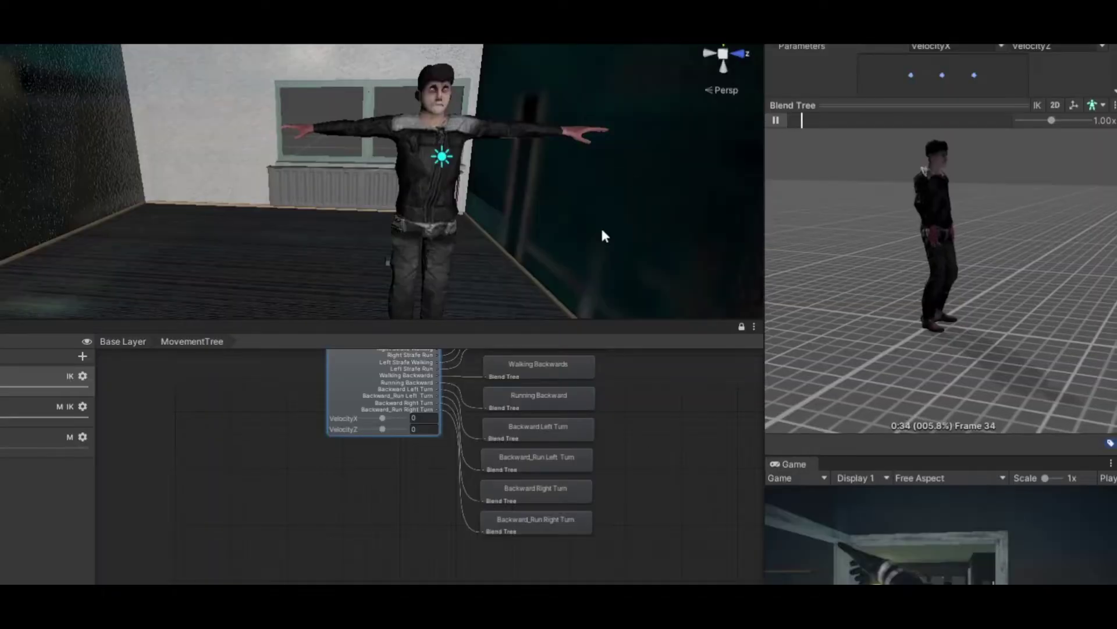
Preview the MovementTree blend tree's animations by raising VelocityX to 1 and resetting it to 0
{"action": "scroll", "coordinate": [393, 487], "scroll_direction": "up", "scroll_amount": 5}
{"action": "left_click_drag", "start_coordinate": [319, 493], "coordinate": [353, 473]}
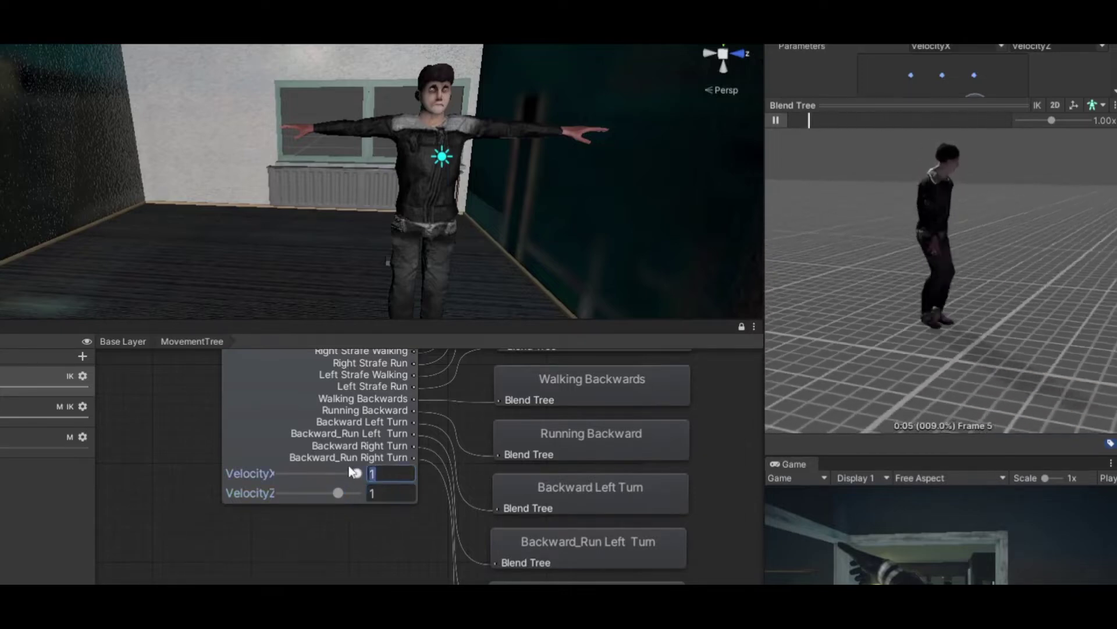
{"action": "type", "text": "0"}
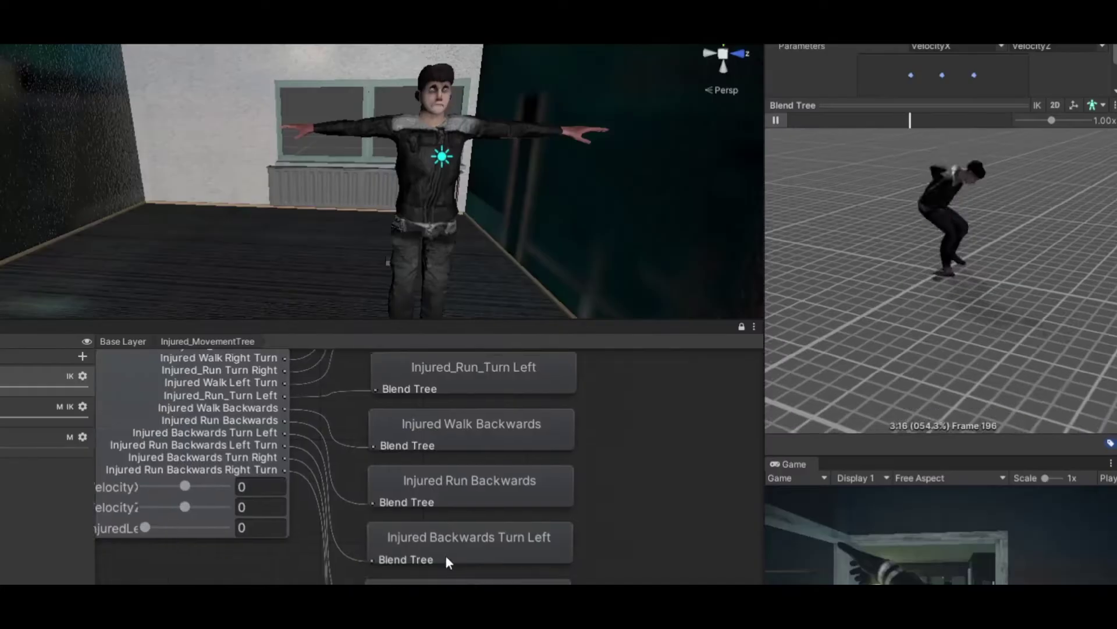
Preview the Injured_MovementTree animations with the injured leg parameter at 1 and raised VelocityZ and VelocityX values
{"action": "left_click", "coordinate": [318, 529]}
{"action": "type", "text": "1"}
{"action": "left_click_drag", "start_coordinate": [238, 511], "coordinate": [277, 511]}
{"action": "left_click_drag", "start_coordinate": [199, 489], "coordinate": [241, 490]}
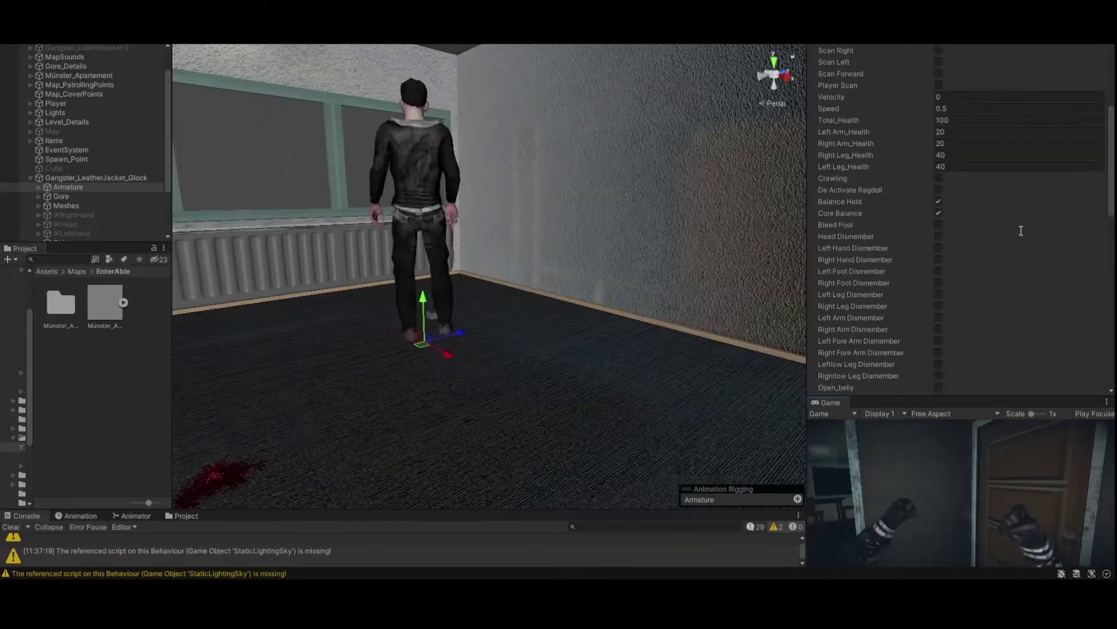
Enable De Activate Ragdoll on the Glock gangster and show the scene gizmos to view its colliders up close
{"action": "scroll", "coordinate": [1017, 230], "scroll_direction": "down", "scroll_amount": 3}
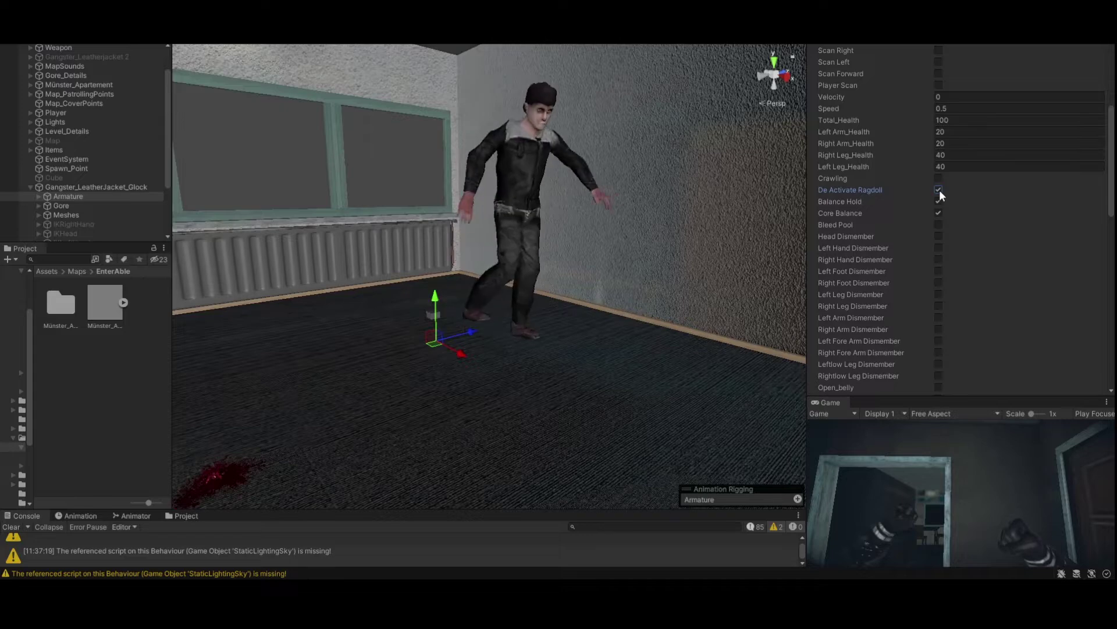
{"action": "left_click", "coordinate": [788, 44]}
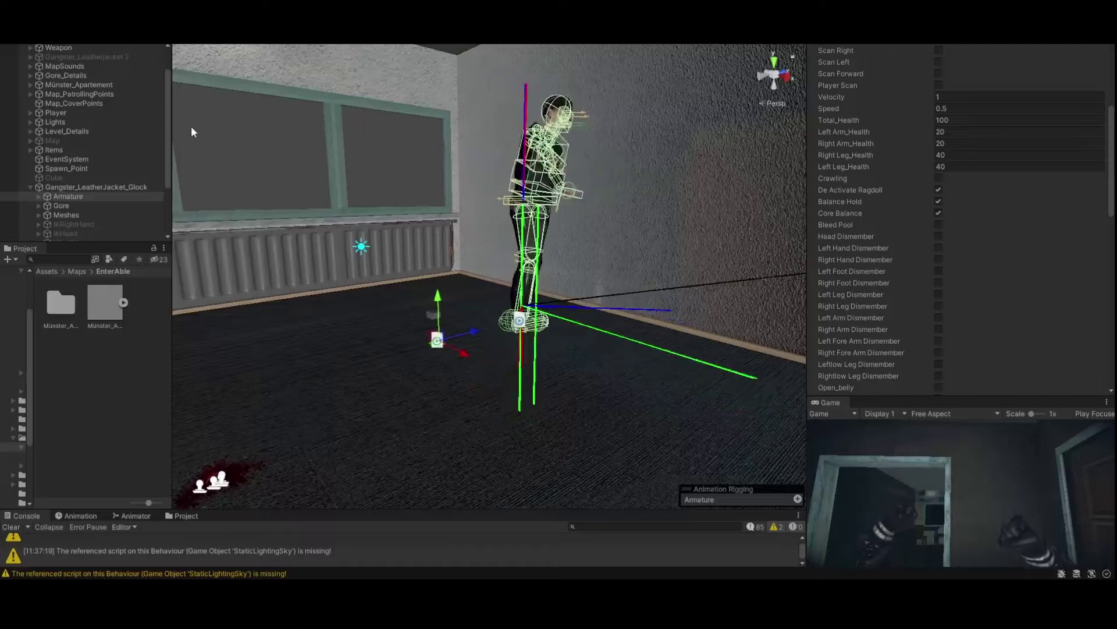
{"action": "right_click_drag", "start_coordinate": [411, 205], "coordinate": [521, 214]}
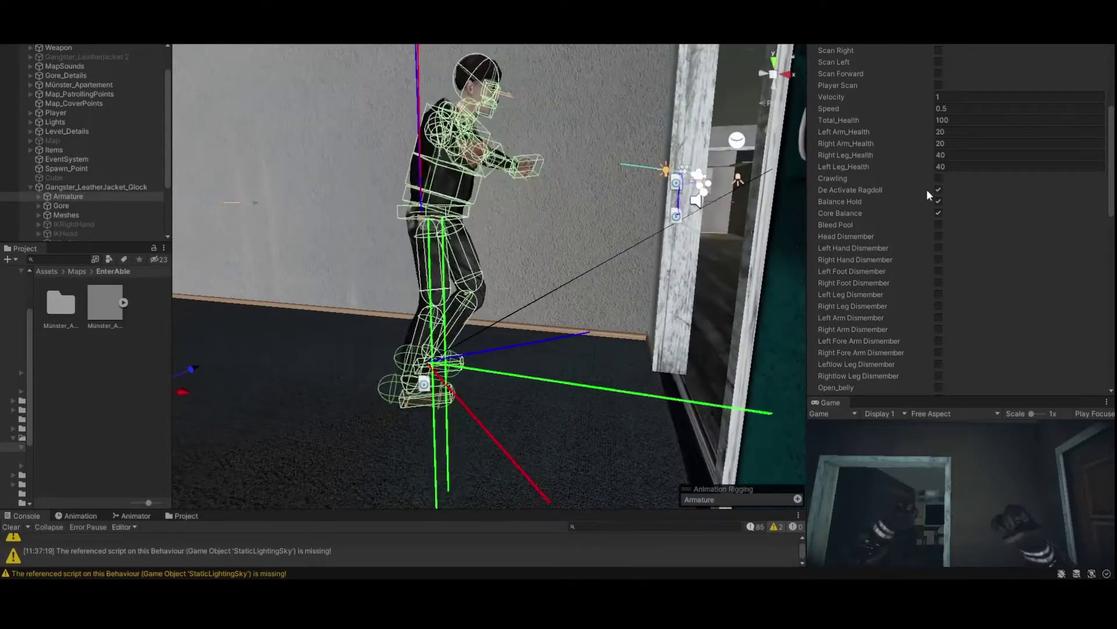
Turn off Balance Hold and Core Balance on the Glock gangster to make its ragdoll collapse
{"action": "left_click", "coordinate": [937, 204]}
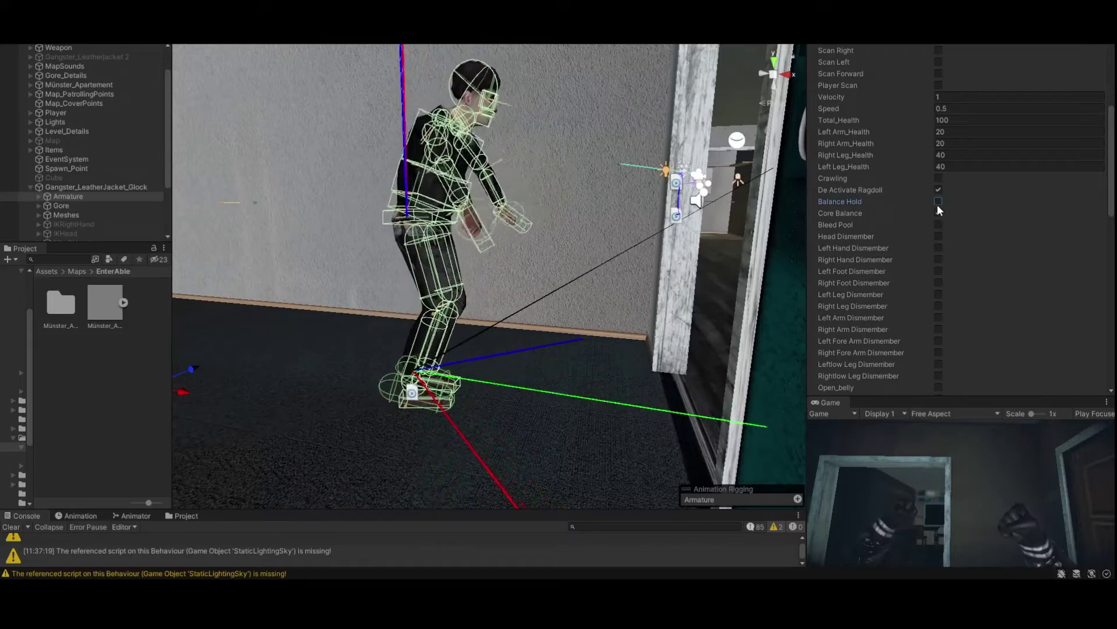
{"action": "left_click", "coordinate": [940, 211]}
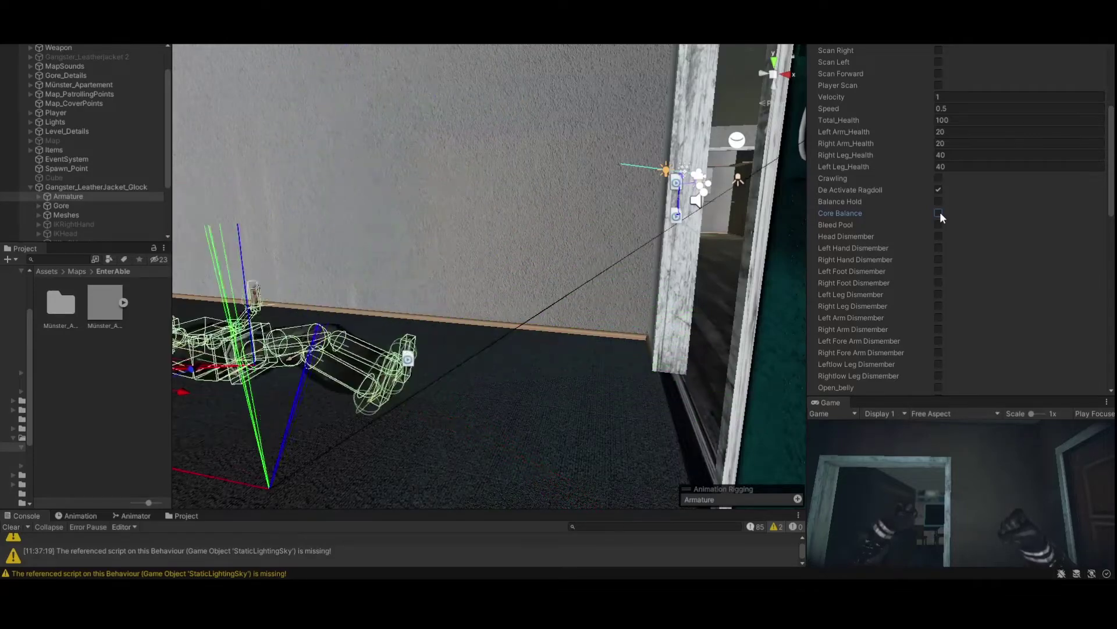
{"action": "right_click_drag", "start_coordinate": [354, 275], "coordinate": [462, 108]}
Repeat the Glock gangster's ragdoll test with De Activate Ragdoll on, switching off Core Balance before Balance Hold
{"action": "left_click", "coordinate": [939, 189]}
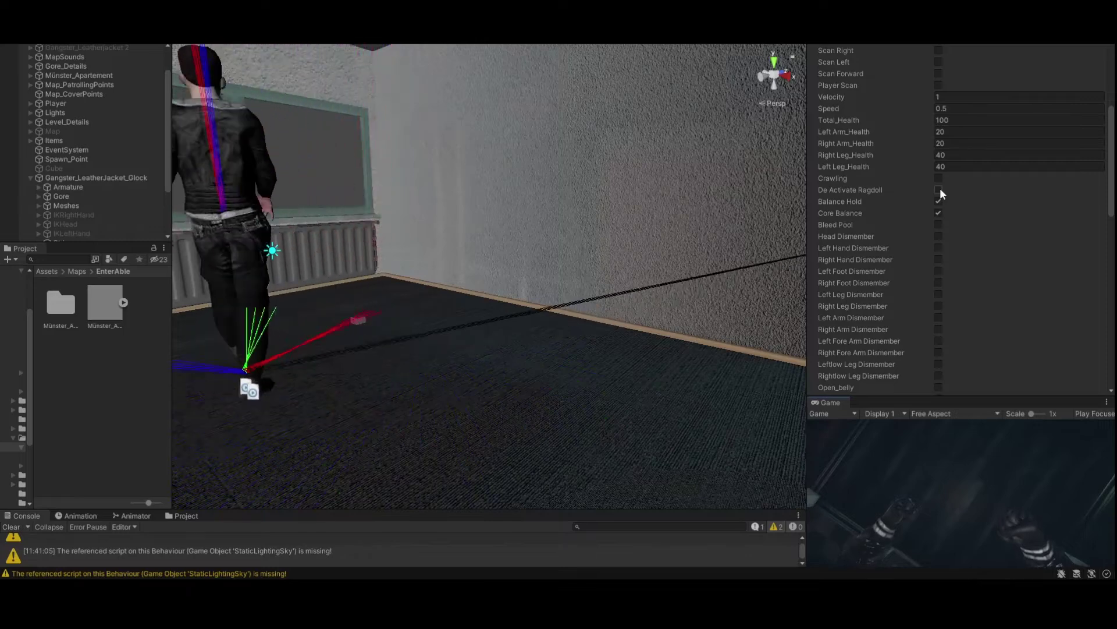
{"action": "left_click", "coordinate": [940, 190]}
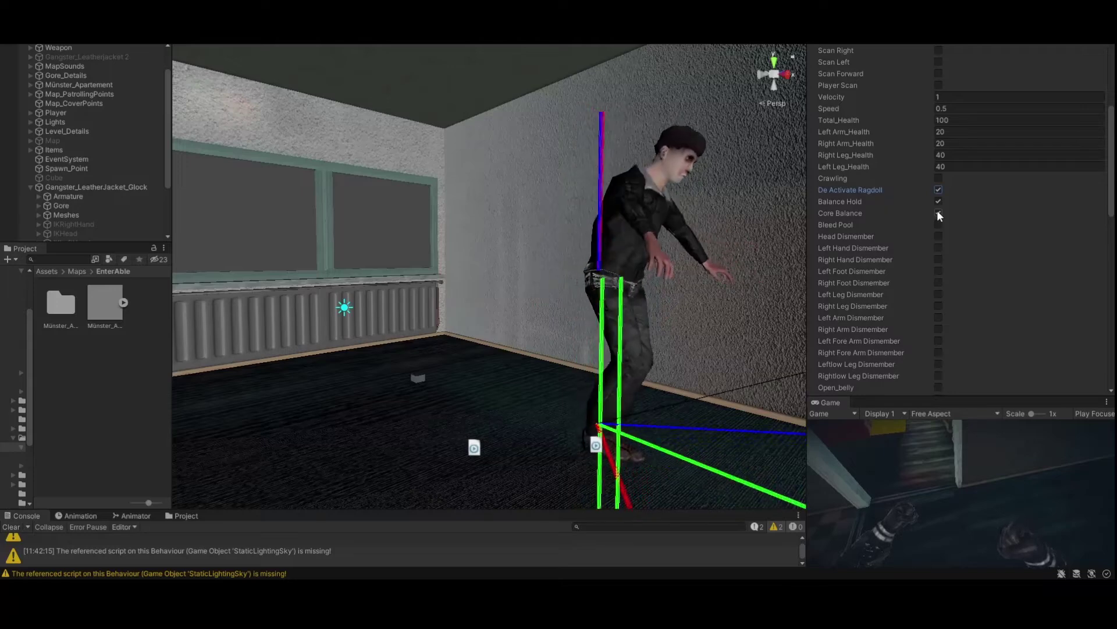
{"action": "left_click", "coordinate": [939, 213]}
{"action": "left_click", "coordinate": [938, 201]}
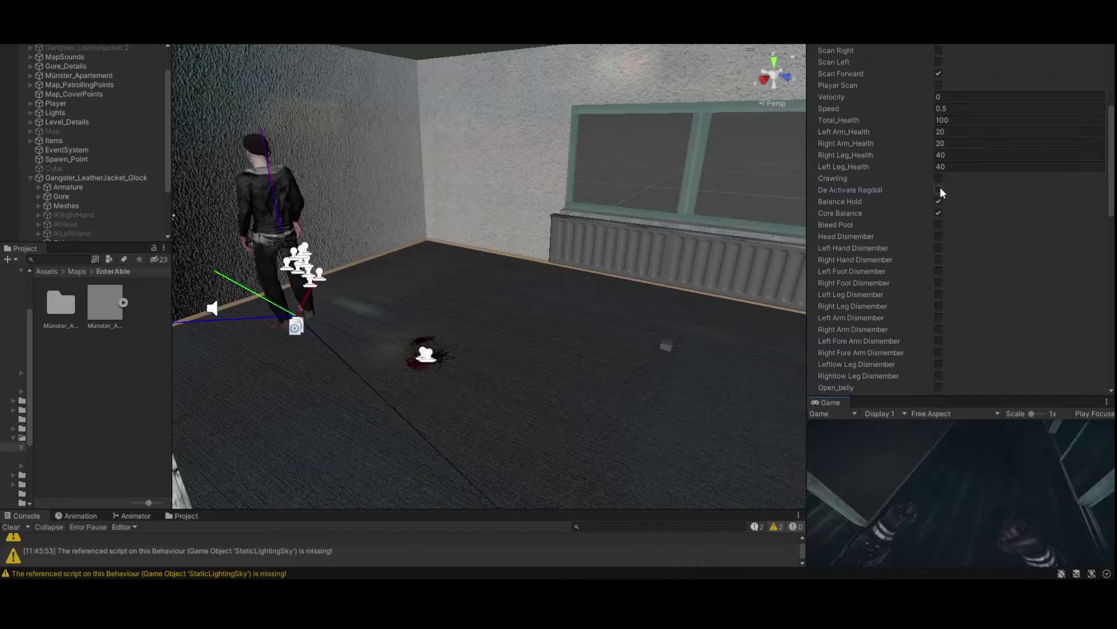
Enable De Activate Ragdoll on the Glock gangster near the wall and switch off Core Balance and Balance Hold to make it fall
{"action": "left_click", "coordinate": [938, 190]}
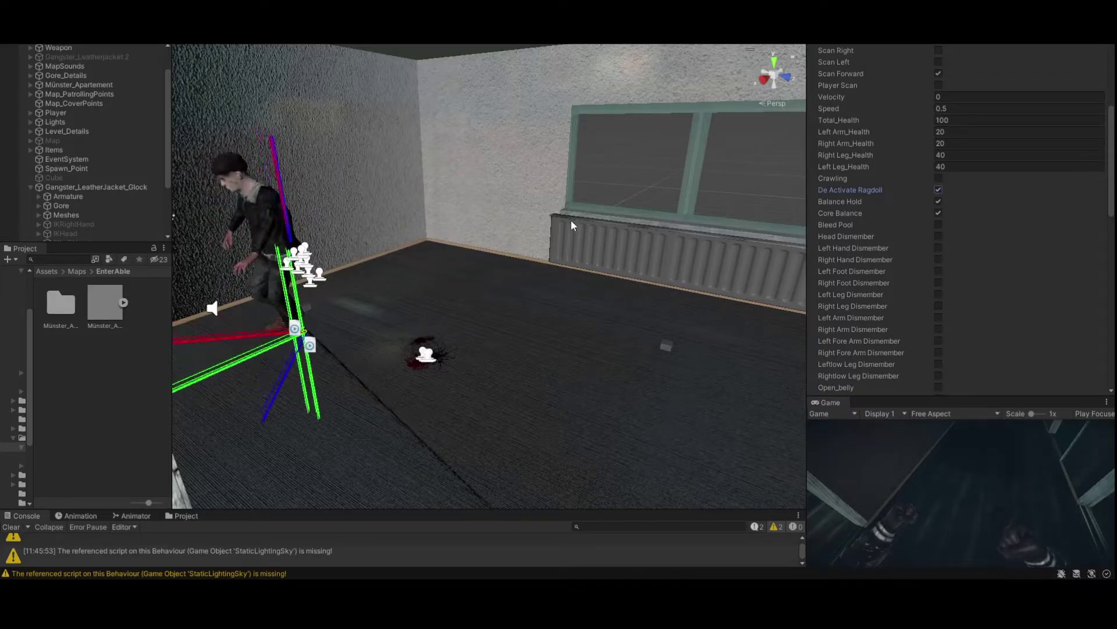
{"action": "left_click", "coordinate": [939, 213]}
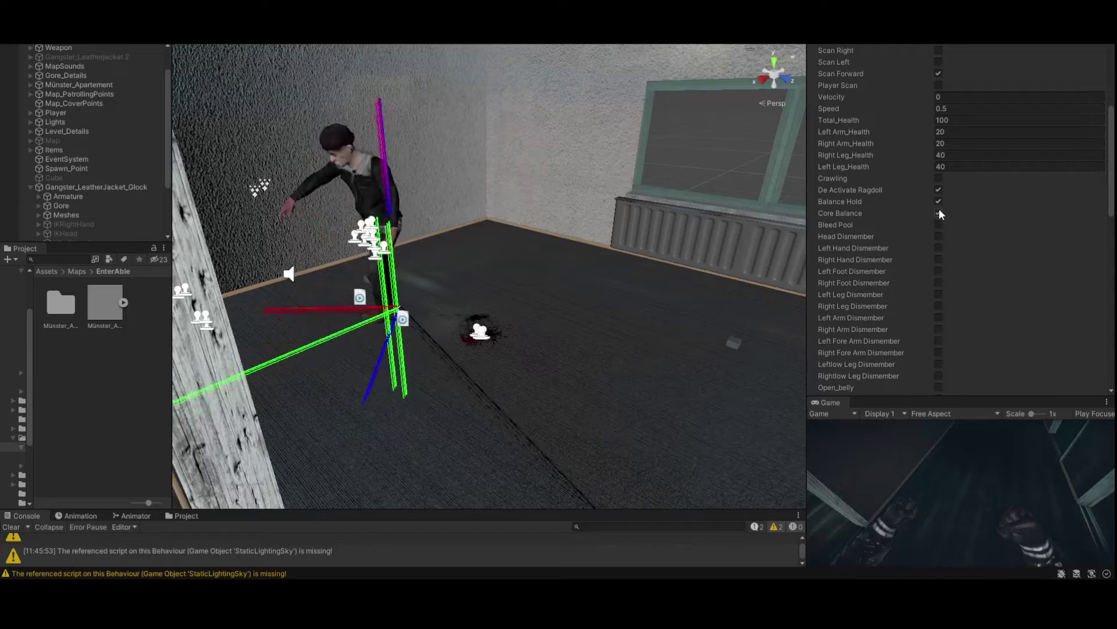
{"action": "left_click", "coordinate": [939, 200]}
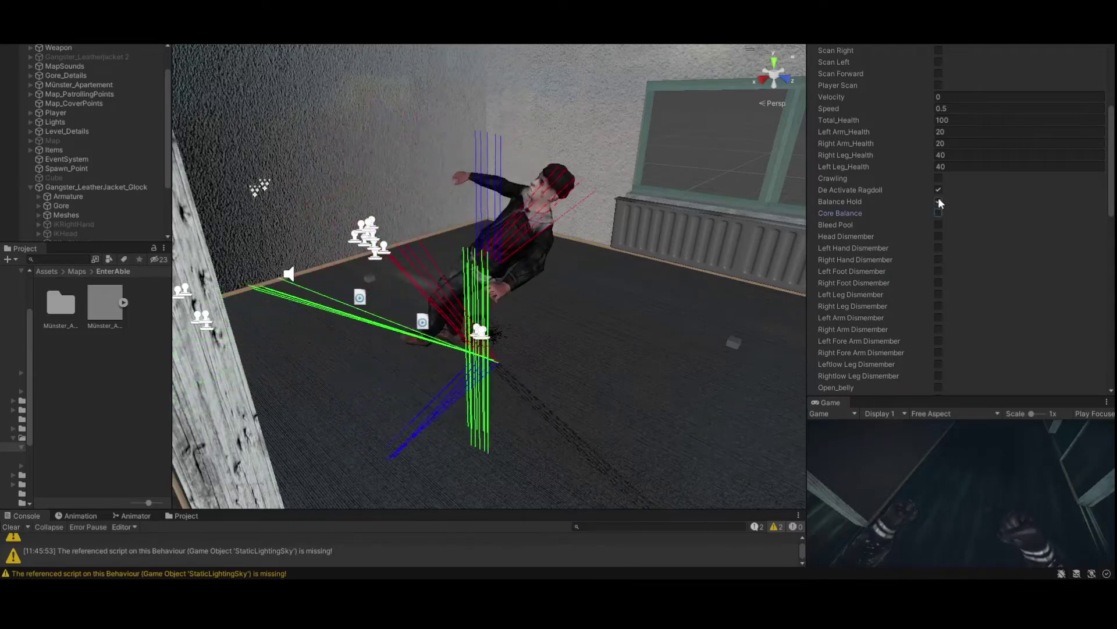
Rerun the Glock gangster's balance test with De Activate Ragdoll enabled, releasing Balance Hold after Core Balance is off
{"action": "left_click", "coordinate": [939, 190]}
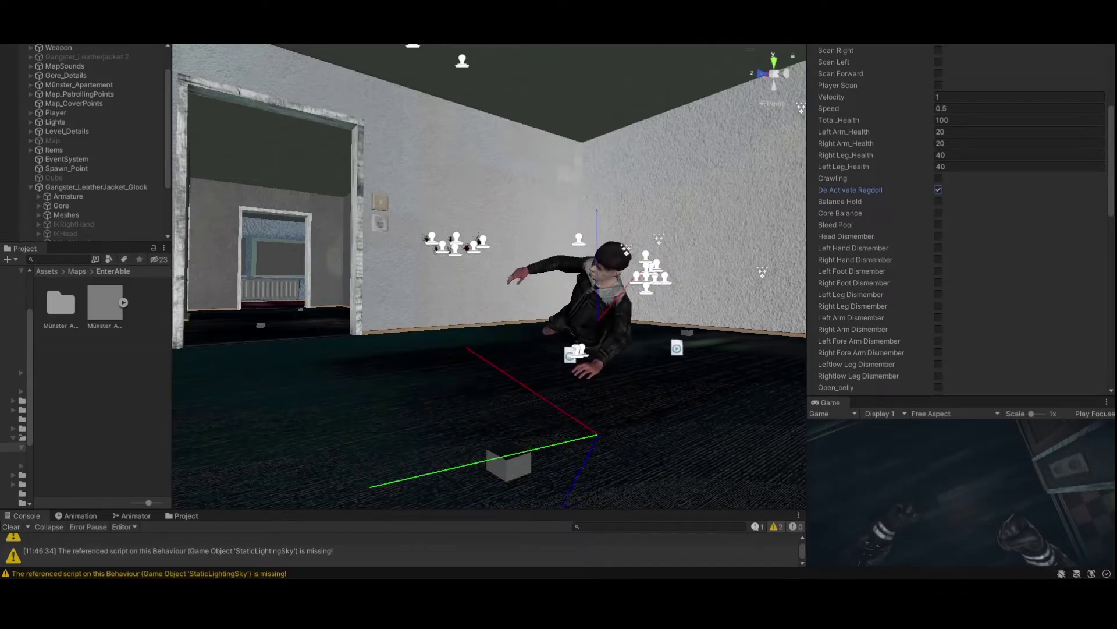
{"action": "left_click", "coordinate": [938, 190]}
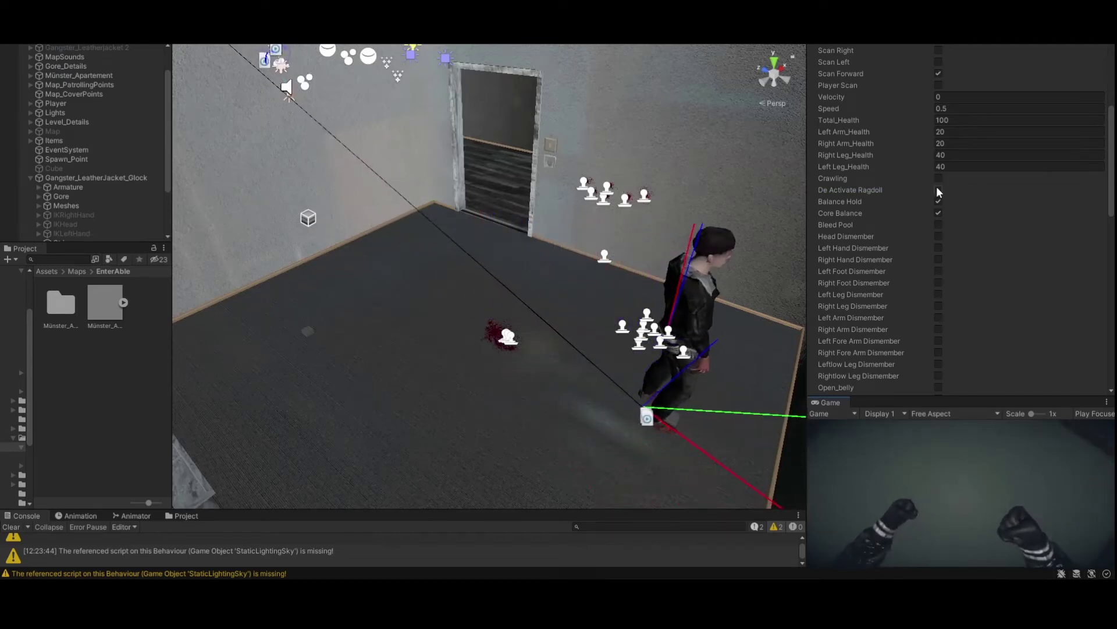
{"action": "left_click", "coordinate": [939, 189]}
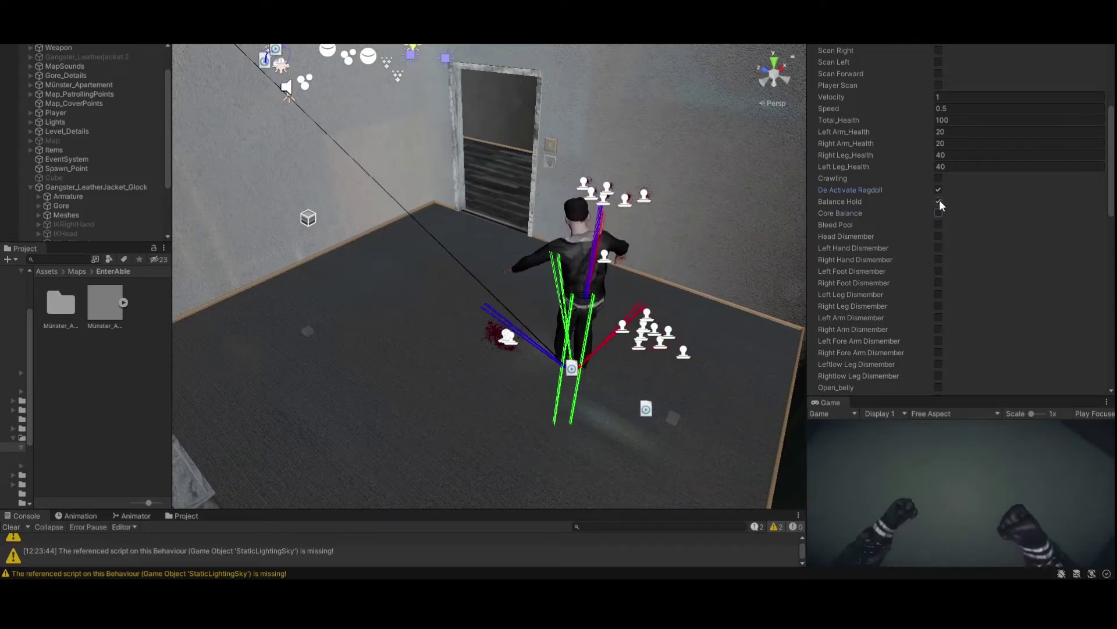
{"action": "left_click", "coordinate": [939, 201]}
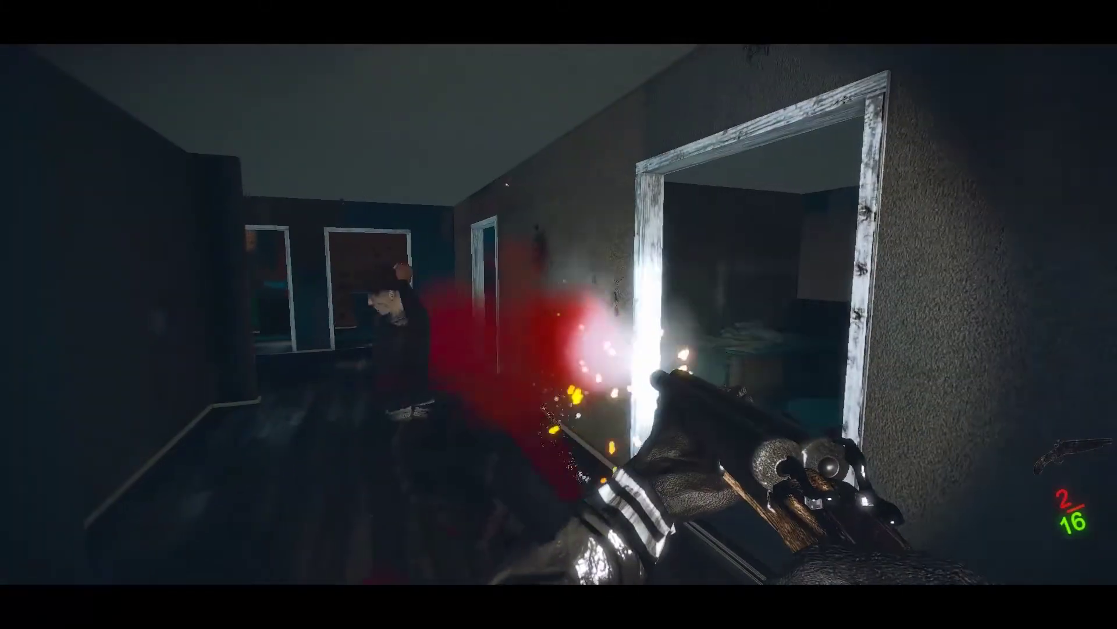
{"action": "key", "text": "w"}
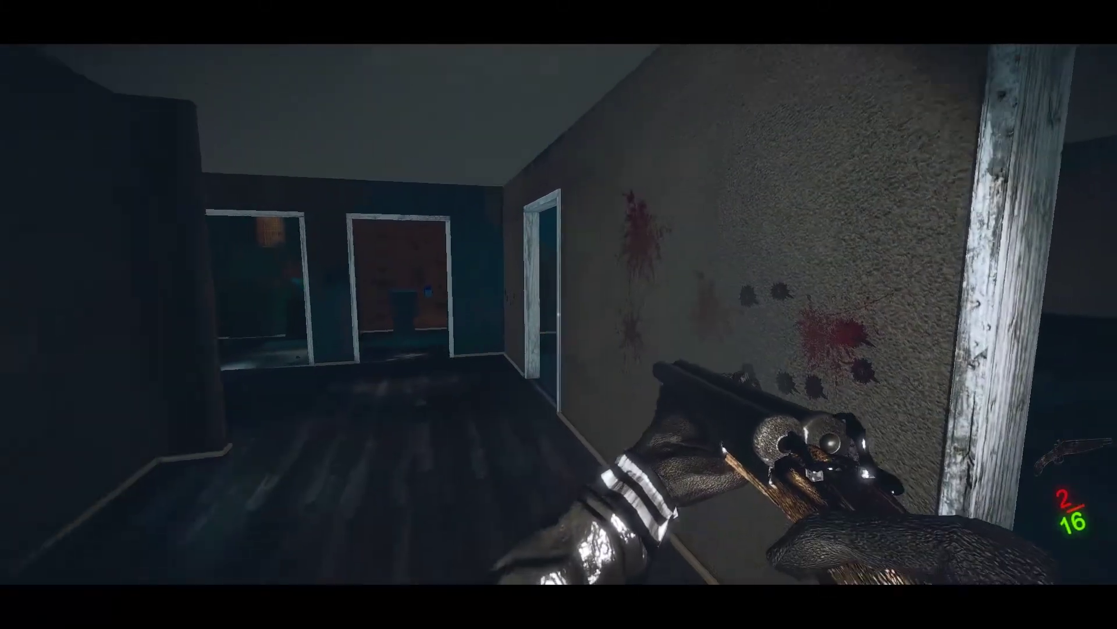
{"action": "key", "text": "w"}
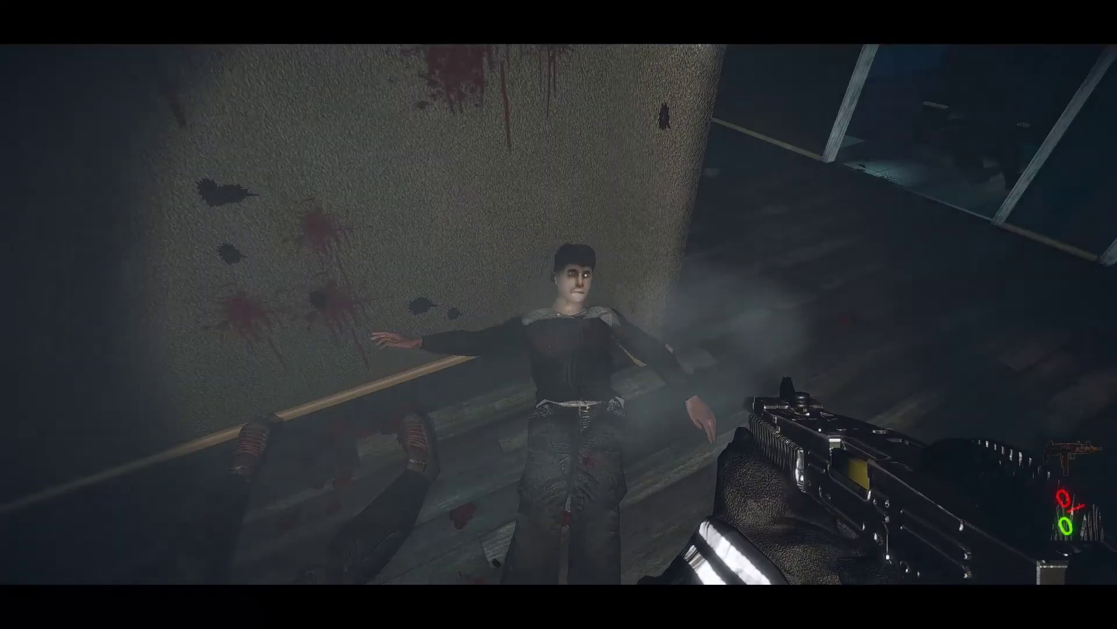
{"action": "key", "text": "1"}
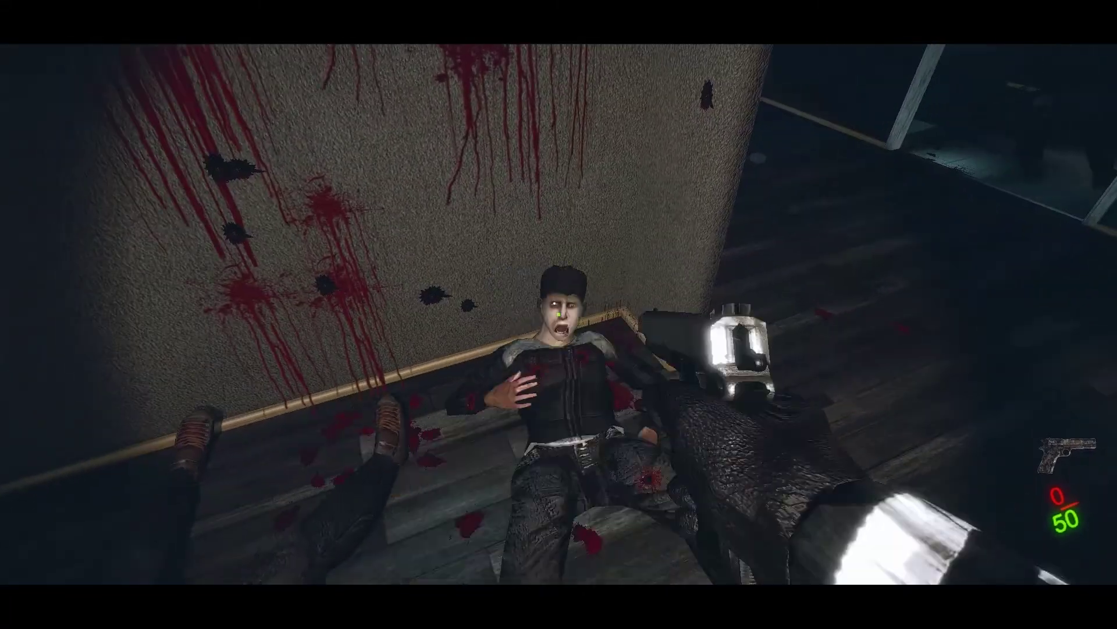
{"action": "key", "text": "r"}
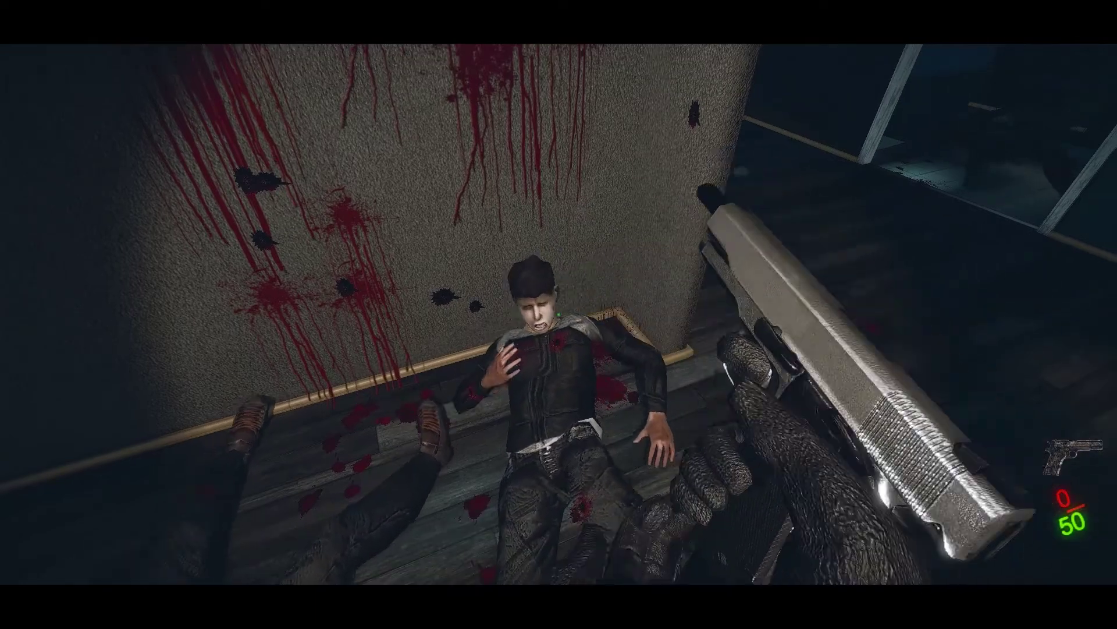